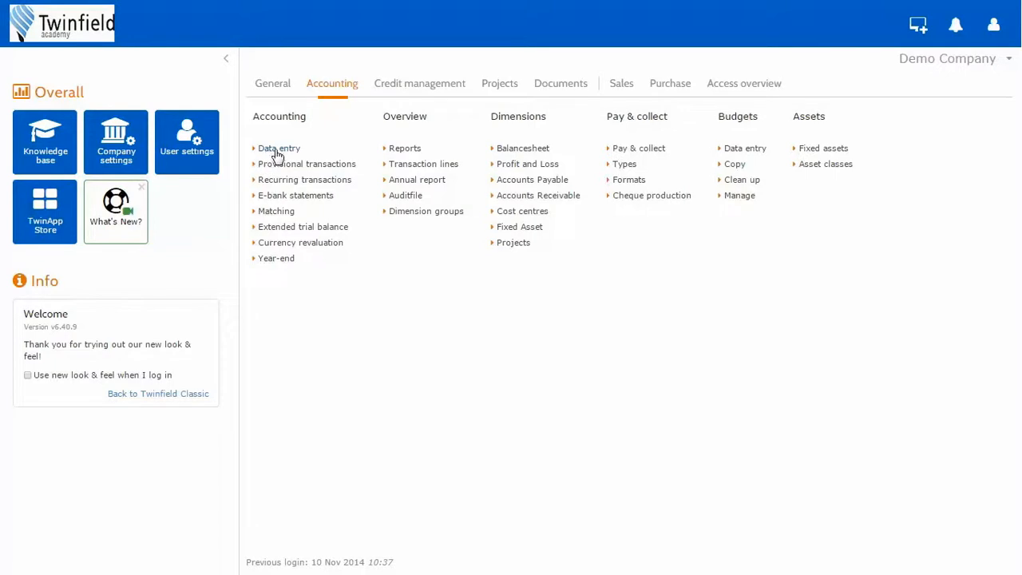
Open accounting data entry for the HSBC Bank statement transaction type.
{"action": "left_click", "coordinate": [277, 150]}
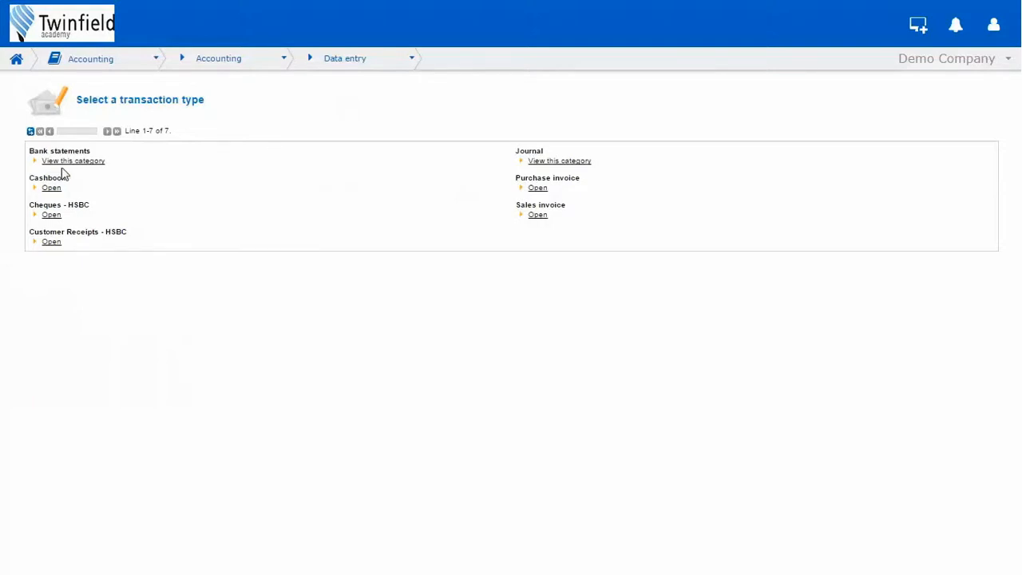
{"action": "left_click", "coordinate": [89, 164]}
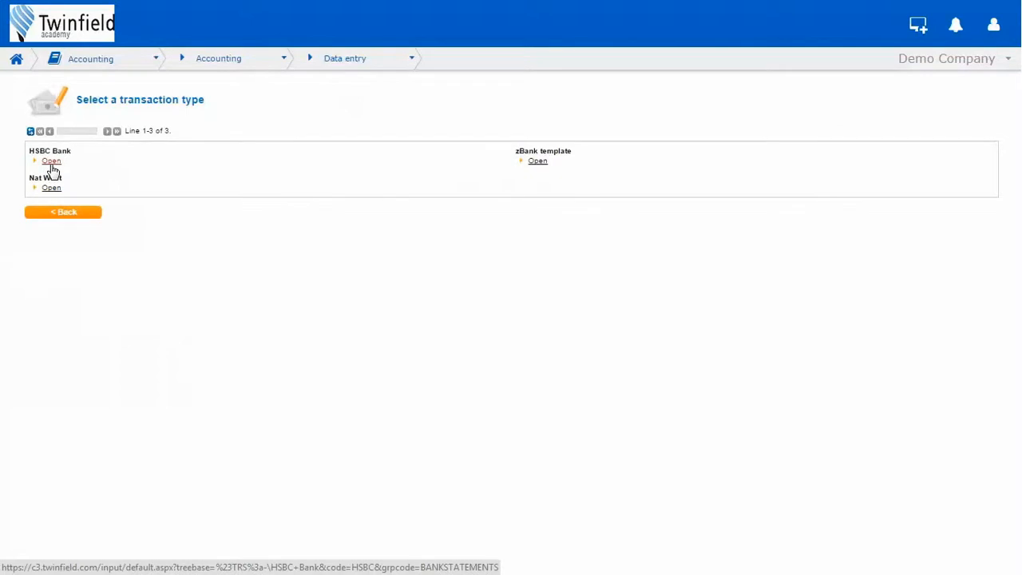
{"action": "left_click", "coordinate": [51, 162]}
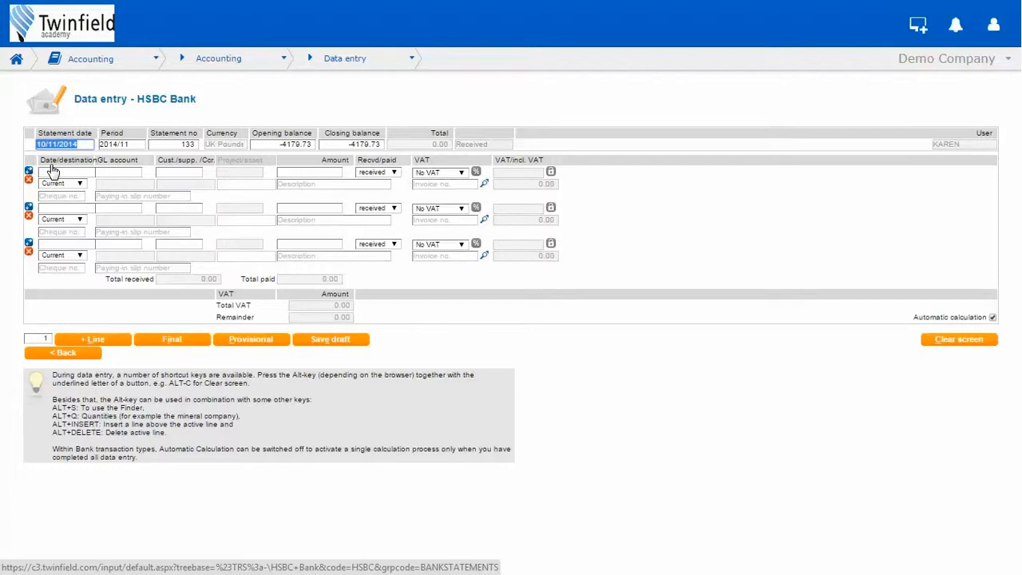
Fill in the statement header with date 31/08/2014, statement number 134 and closing balance 8151.57.
{"action": "type", "text": "3108"}
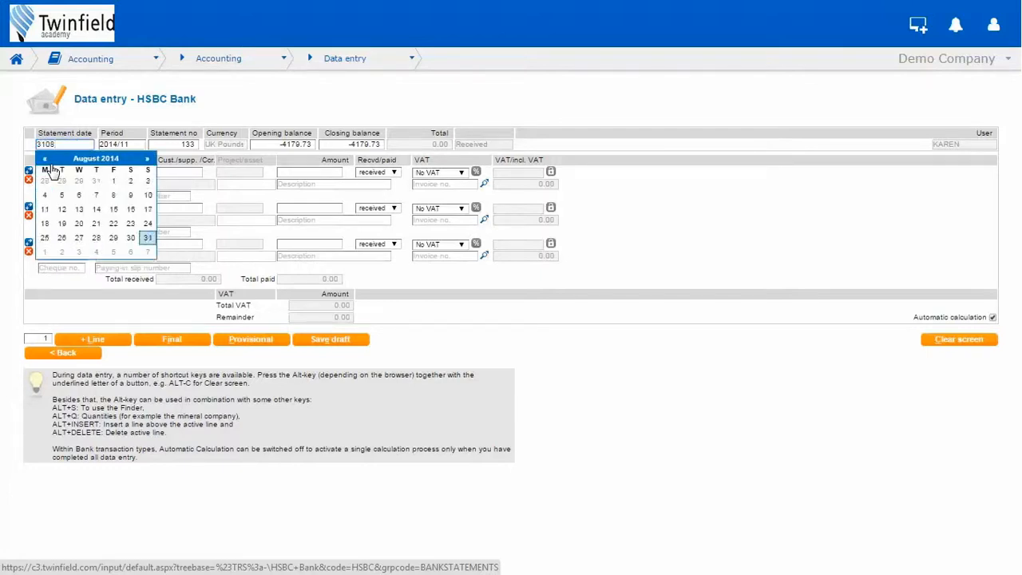
{"action": "key", "text": "Tab"}
{"action": "key", "text": "Tab"}
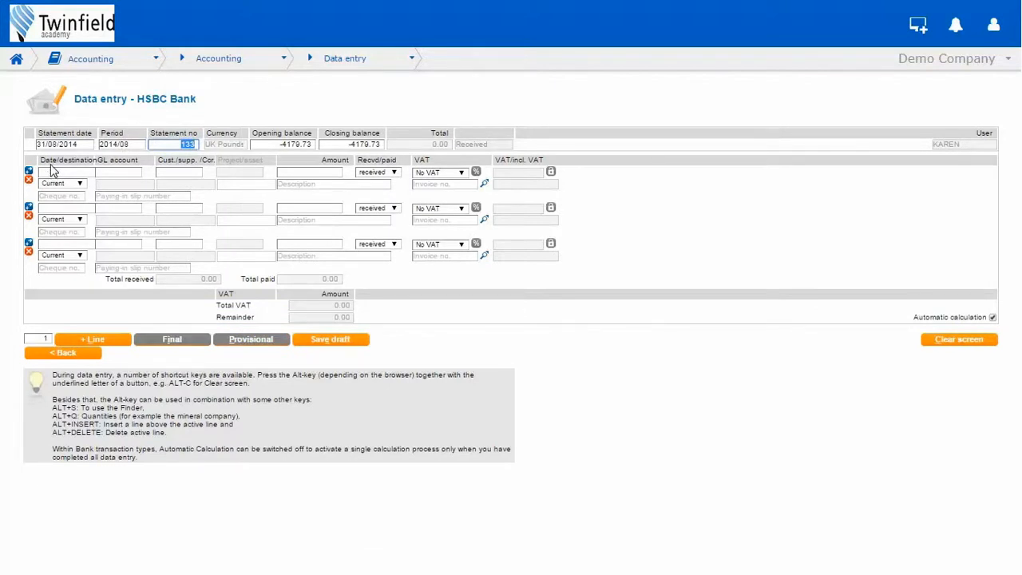
{"action": "type", "text": "134"}
{"action": "key", "text": "Tab"}
{"action": "key", "text": "Tab"}
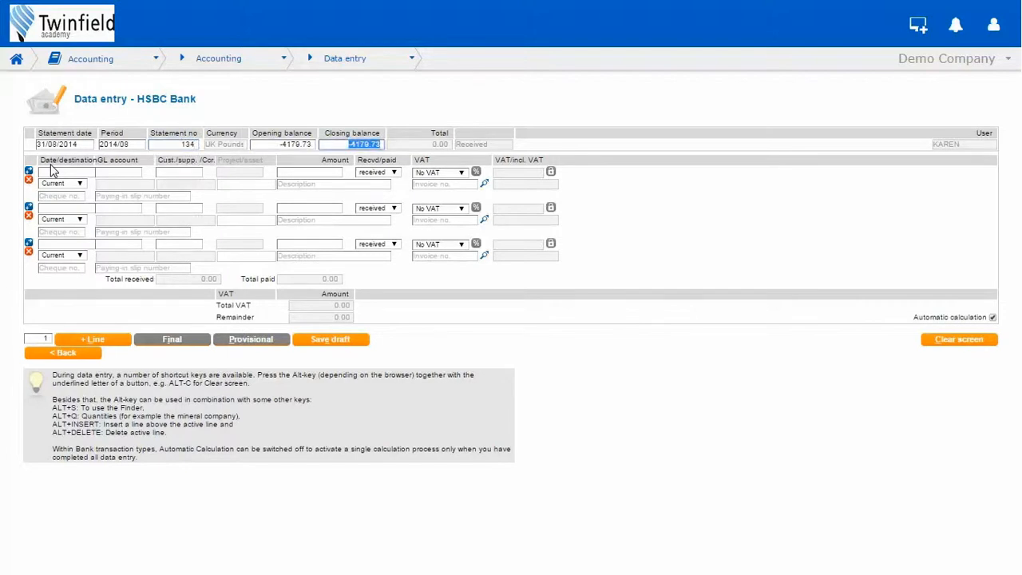
{"action": "type", "text": "8151.57"}
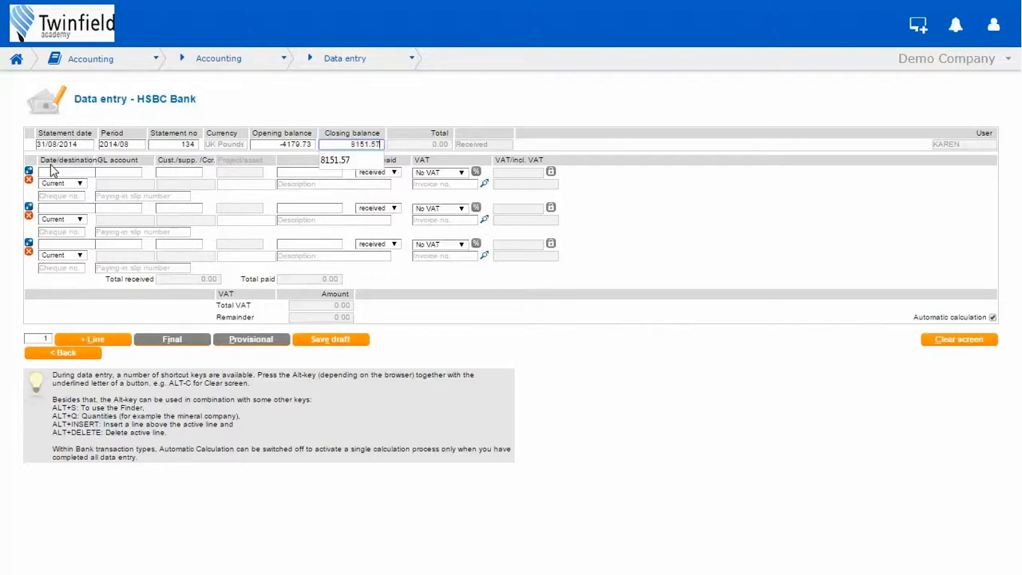
{"action": "key", "text": "Tab"}
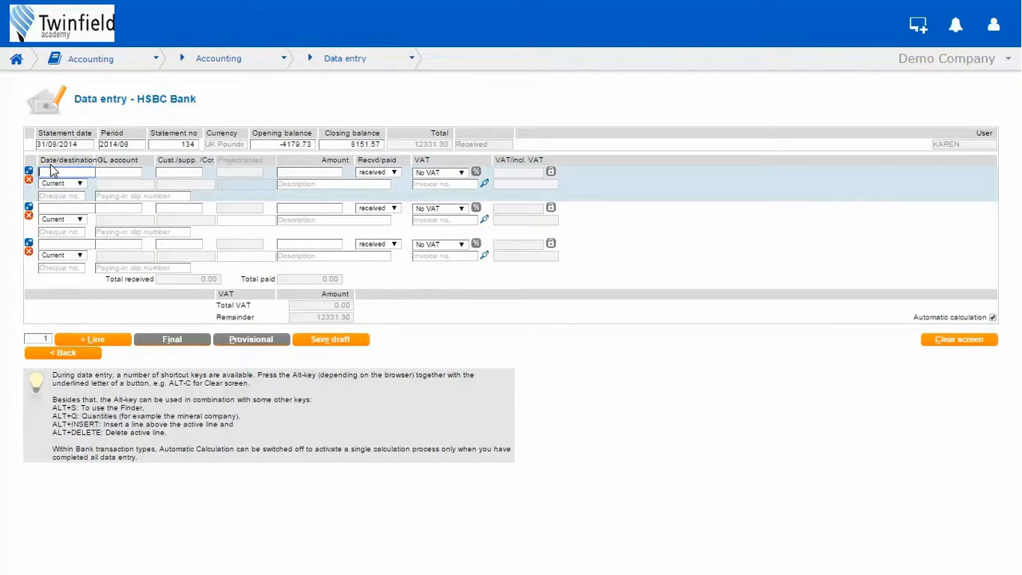
Date the first statement line 17/08/2014 and assign it to GL account 349, Motor vehicle leasing.
{"action": "type", "text": "17"}
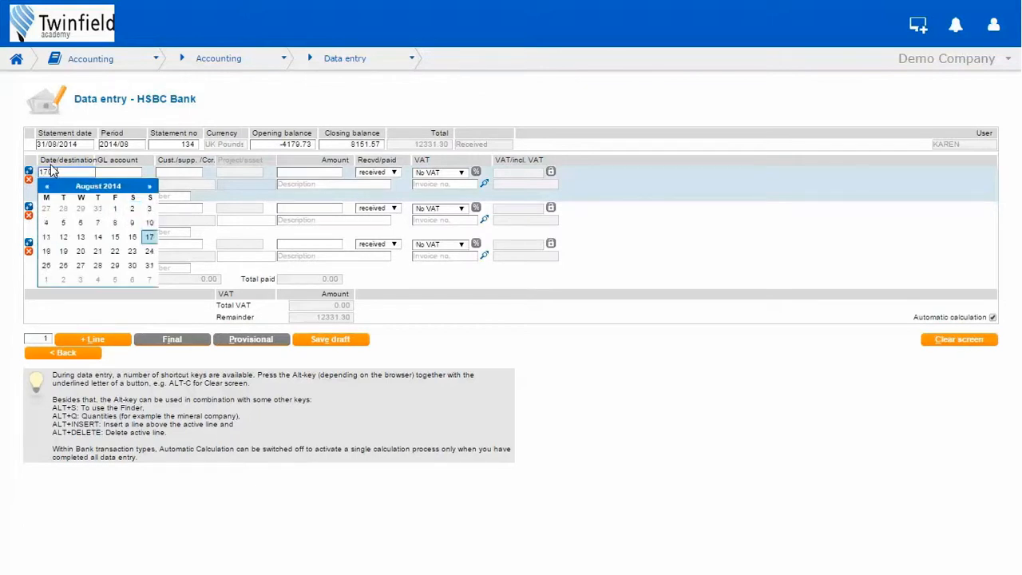
{"action": "key", "text": "Tab"}
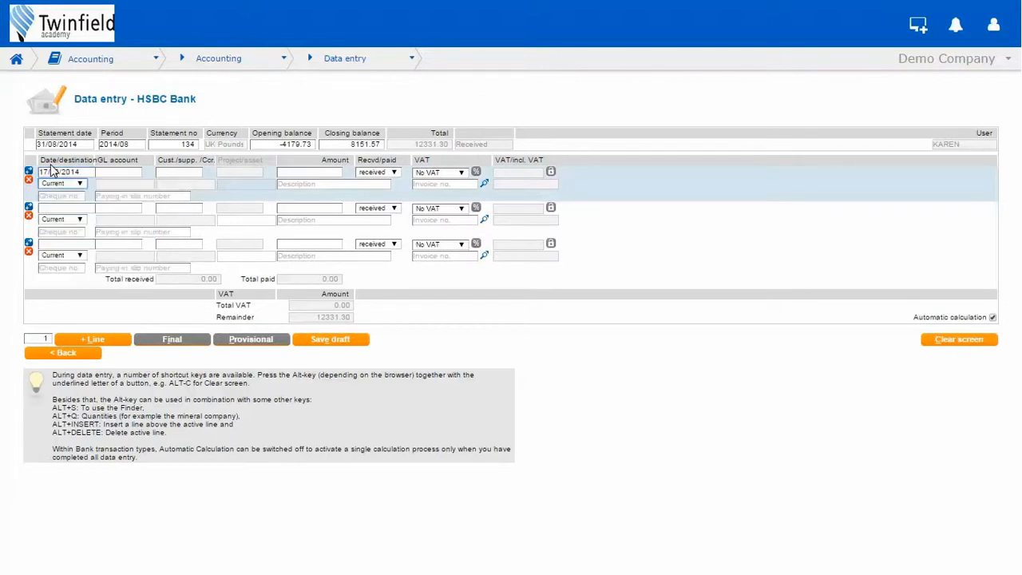
{"action": "left_click", "coordinate": [116, 173]}
{"action": "type", "text": "vehicle"}
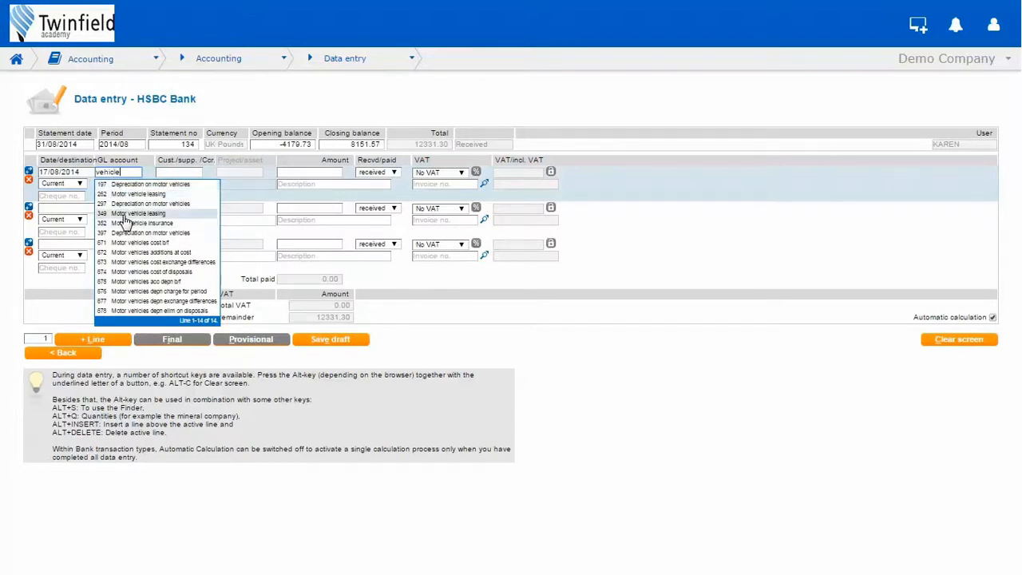
{"action": "left_click", "coordinate": [125, 214]}
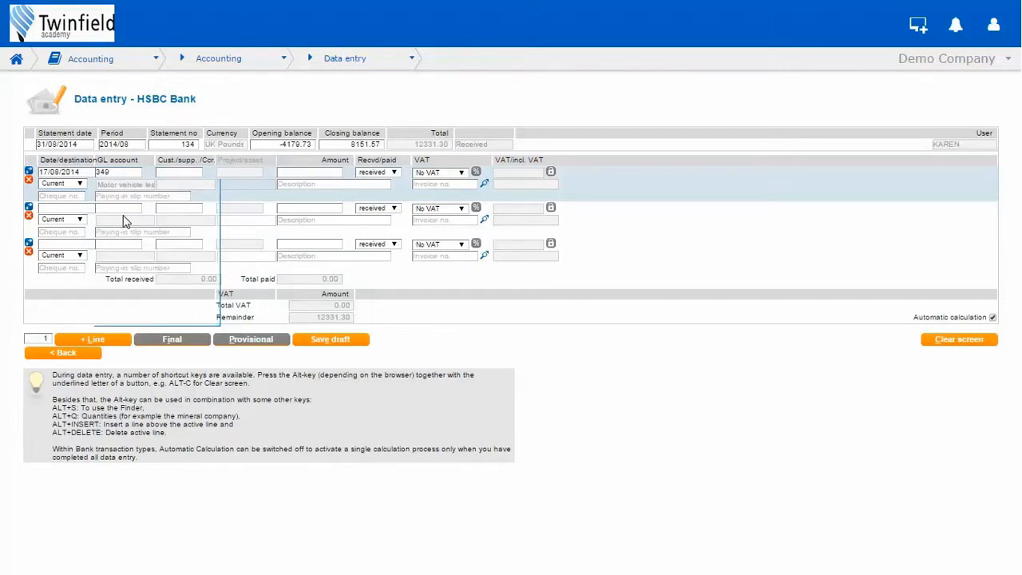
Enter an amount of 500 on the motor vehicle leasing line and mark it as paid.
{"action": "left_click", "coordinate": [300, 171]}
{"action": "type", "text": "500"}
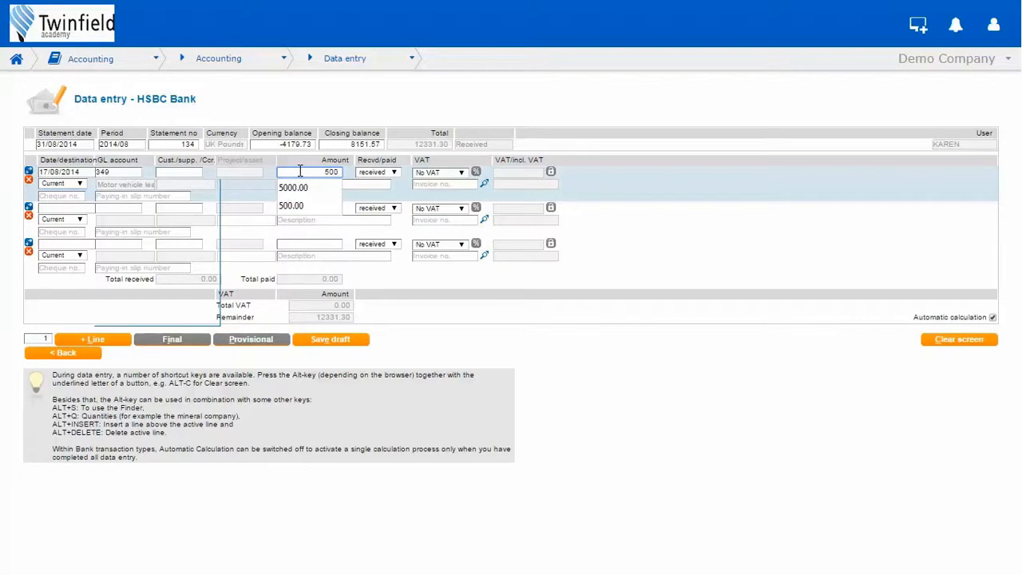
{"action": "key", "text": "Tab"}
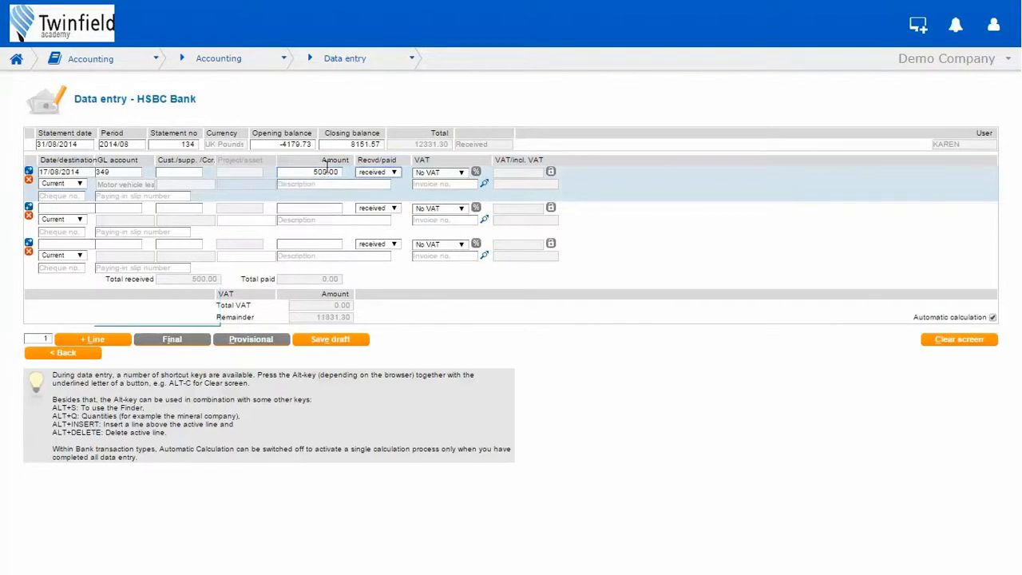
{"action": "key", "text": "p"}
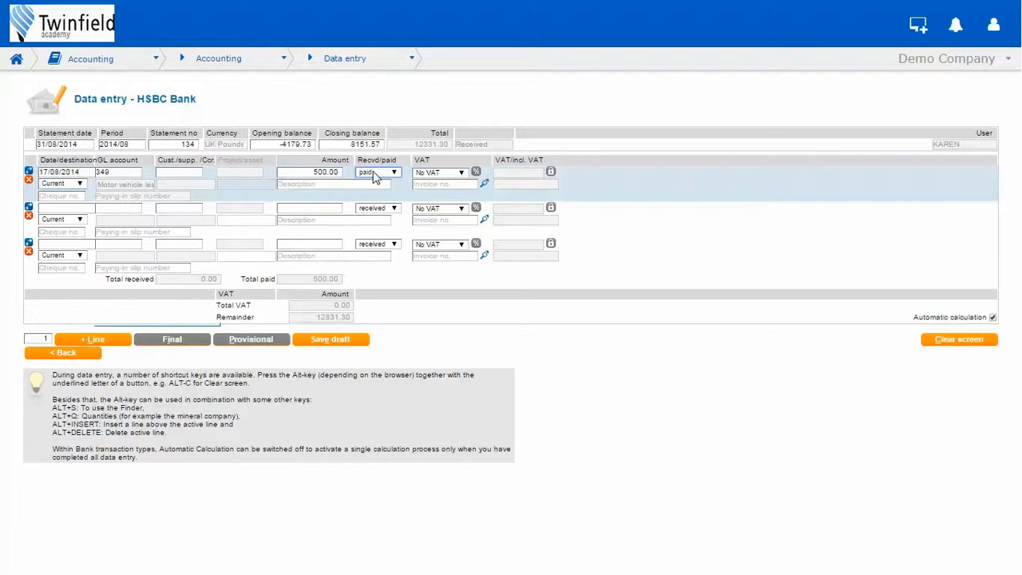
Apply the P-STD VAT code to the leasing line and recalculate the entered amount as VAT-inclusive.
{"action": "left_click", "coordinate": [463, 174]}
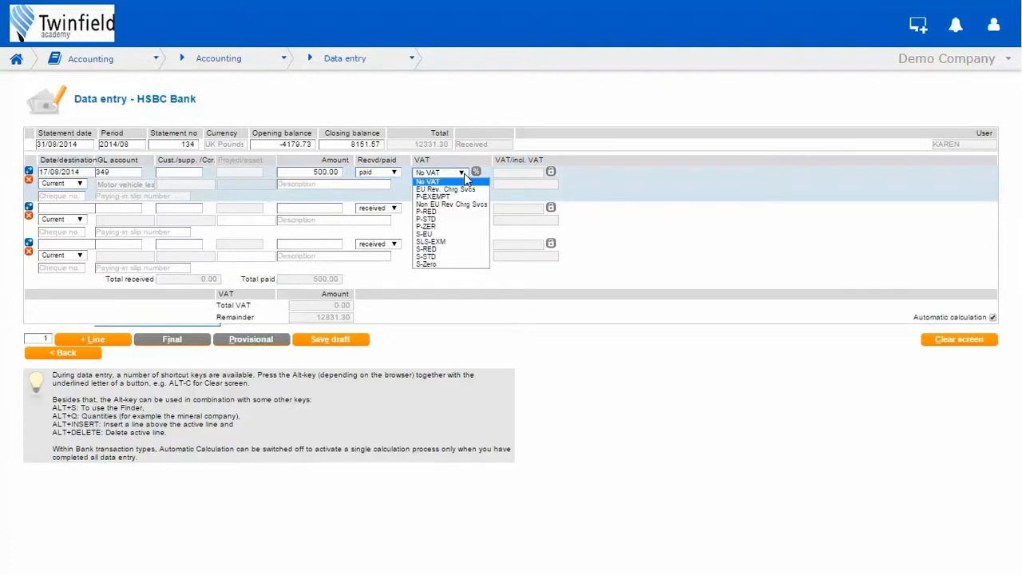
{"action": "left_click", "coordinate": [452, 225]}
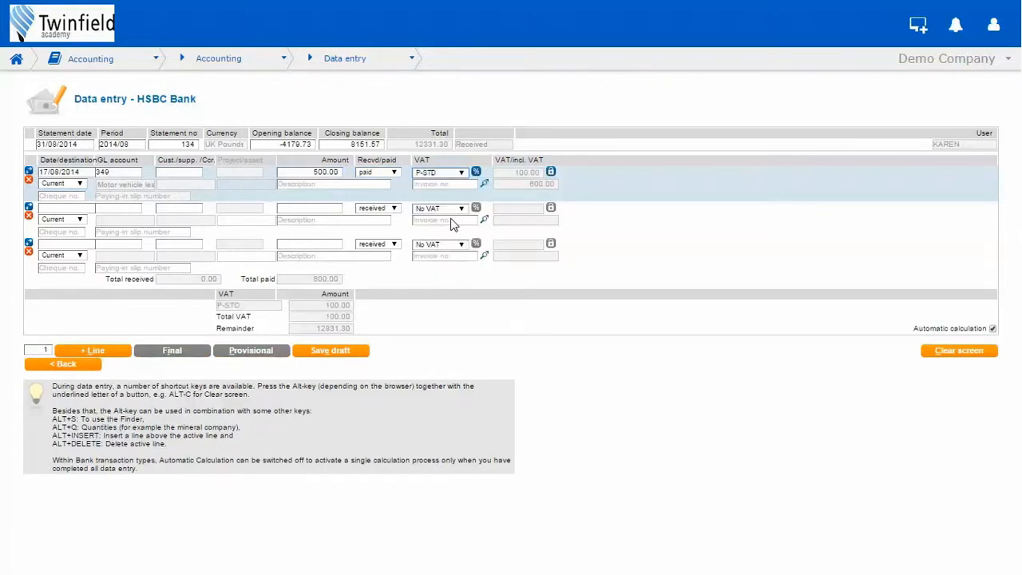
{"action": "left_click", "coordinate": [475, 173]}
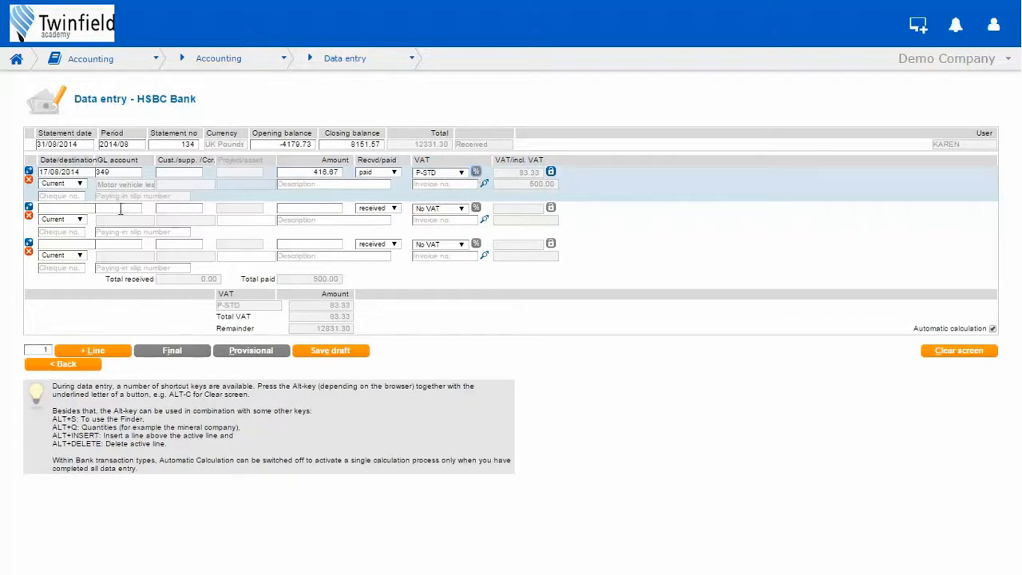
Date the second statement line 20/08/2014 and assign it to the customer The Pioneer.
{"action": "left_click", "coordinate": [44, 209]}
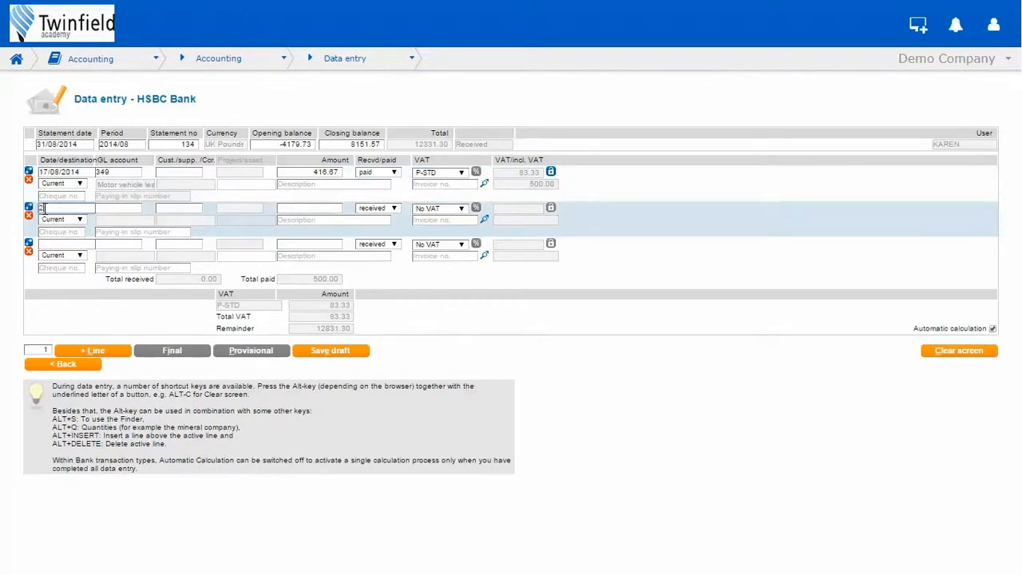
{"action": "type", "text": "2008"}
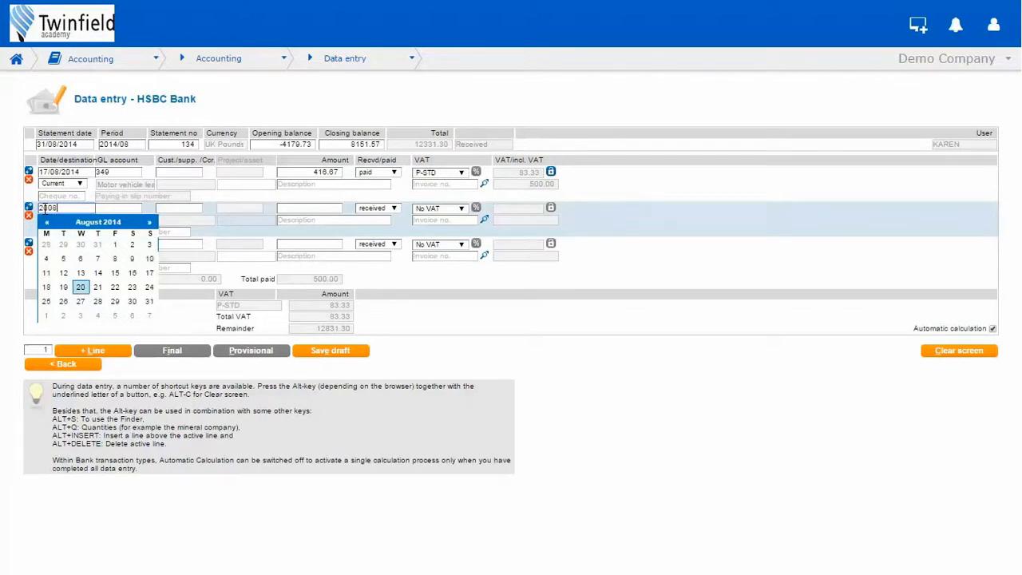
{"action": "key", "text": "Tab"}
{"action": "key", "text": "Tab"}
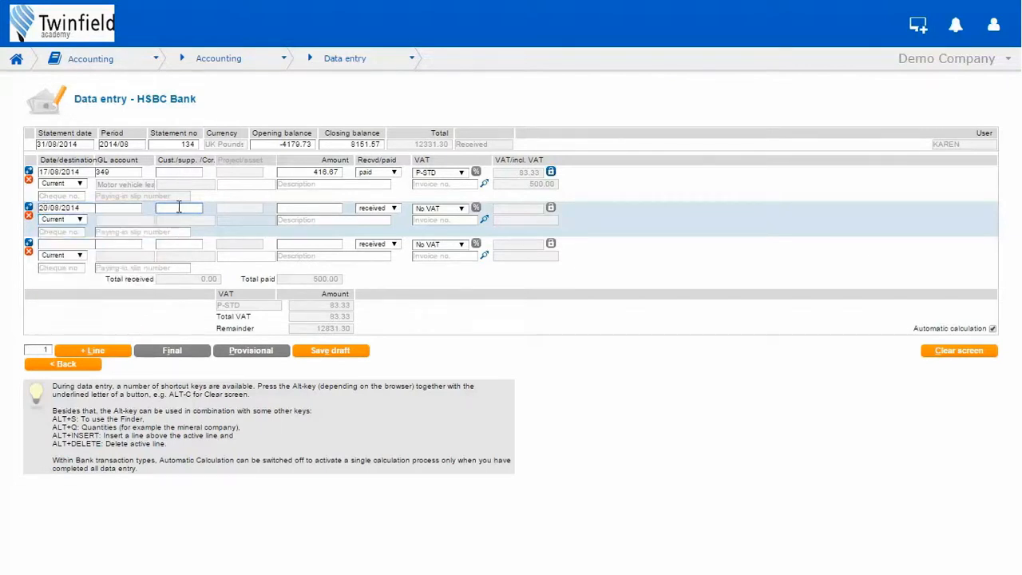
{"action": "type", "text": "pion"}
{"action": "left_click", "coordinate": [179, 221]}
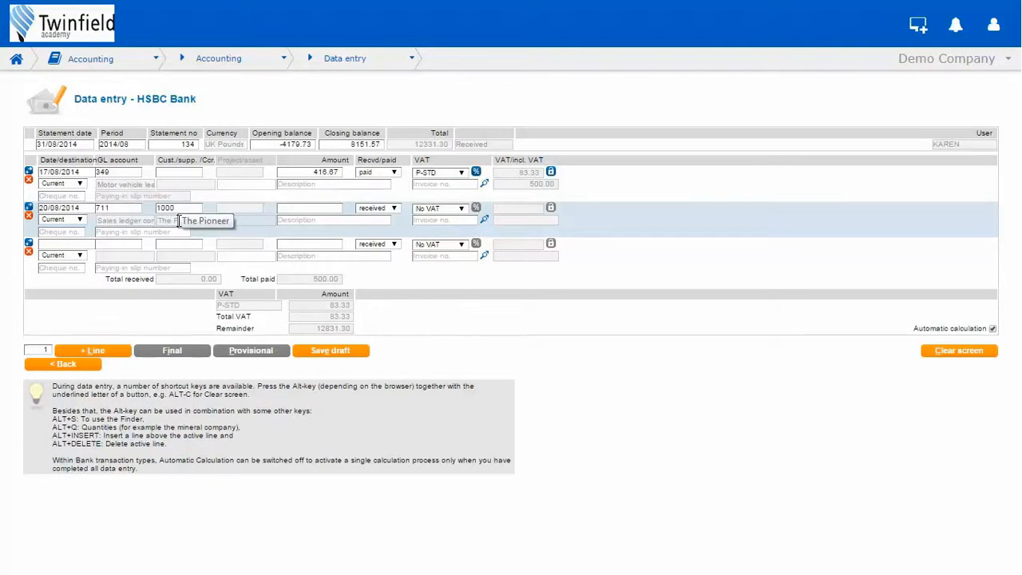
Enter 1081.20 as received from The Pioneer and match it to the customer's open sales invoice.
{"action": "left_click", "coordinate": [311, 209]}
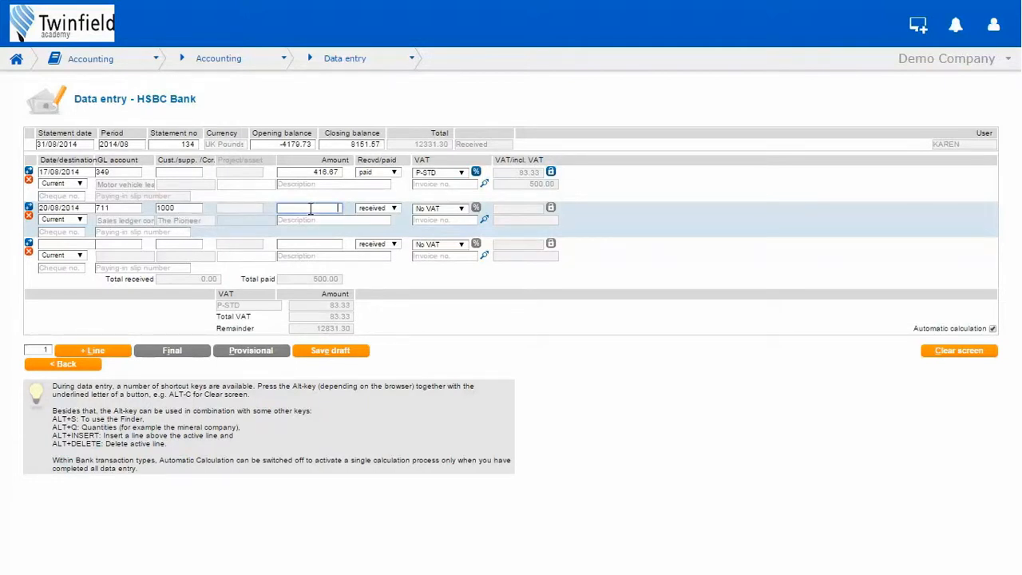
{"action": "type", "text": "1081"}
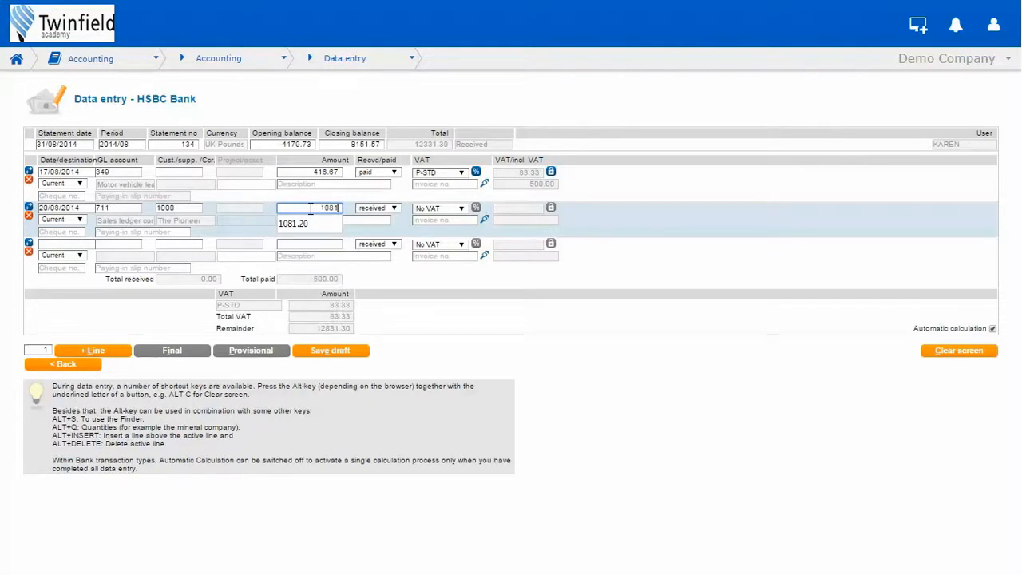
{"action": "type", "text": ".20"}
{"action": "key", "text": "Tab"}
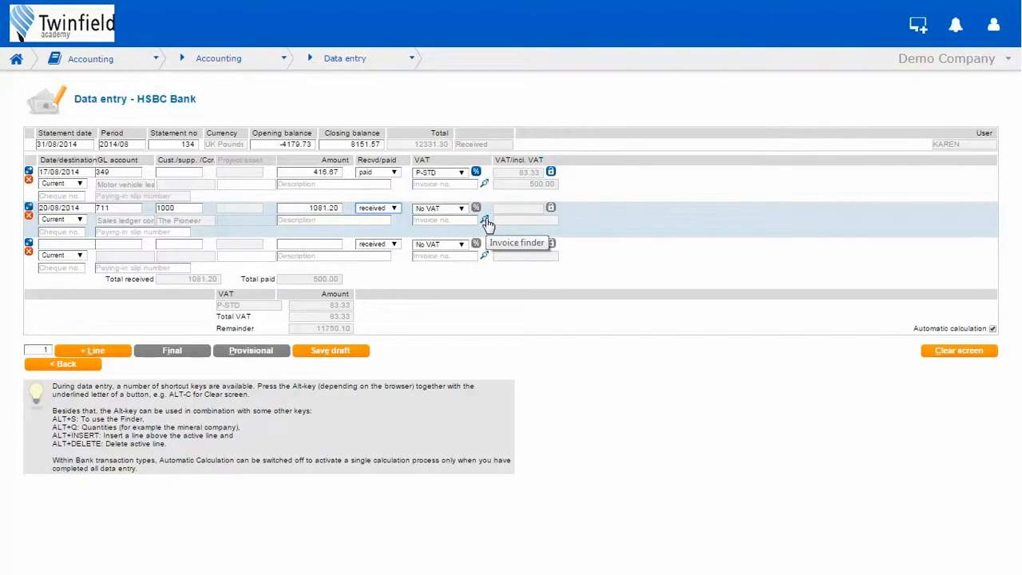
{"action": "left_click", "coordinate": [485, 221]}
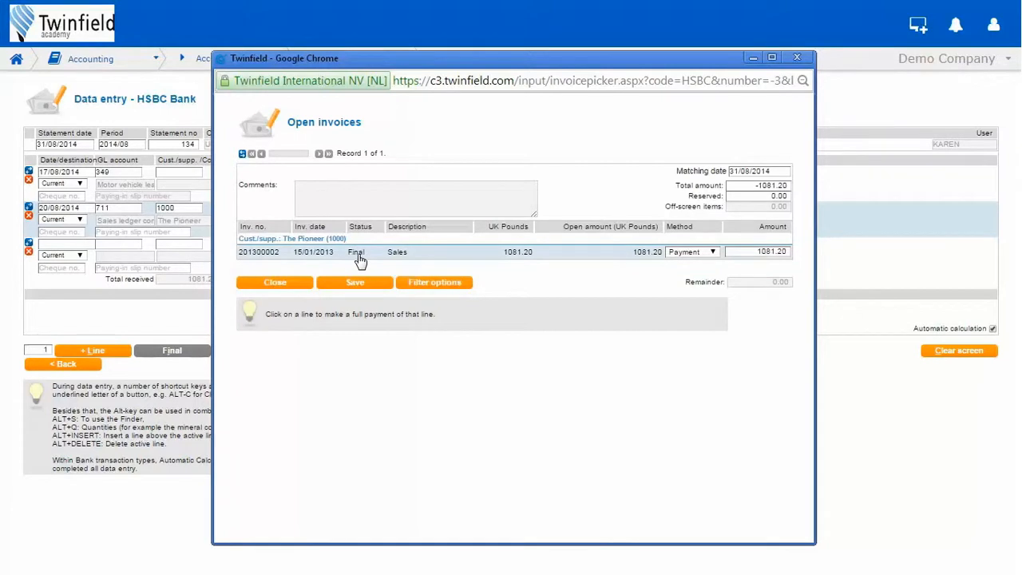
{"action": "left_click", "coordinate": [361, 286]}
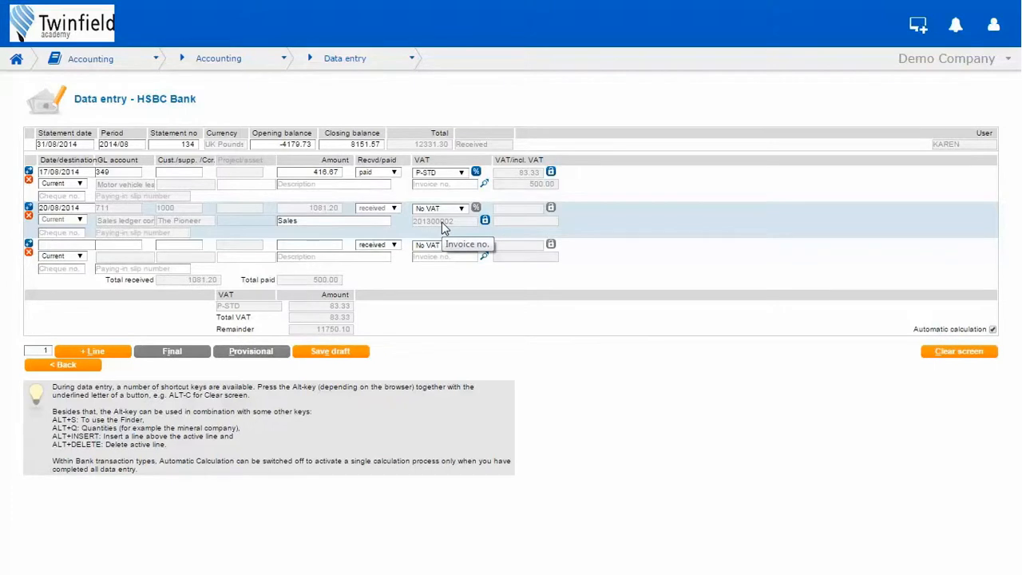
Date the third statement line 22/08/2014 and match it to the outstanding Conners cheque.
{"action": "left_click", "coordinate": [69, 245]}
{"action": "type", "text": "22/"}
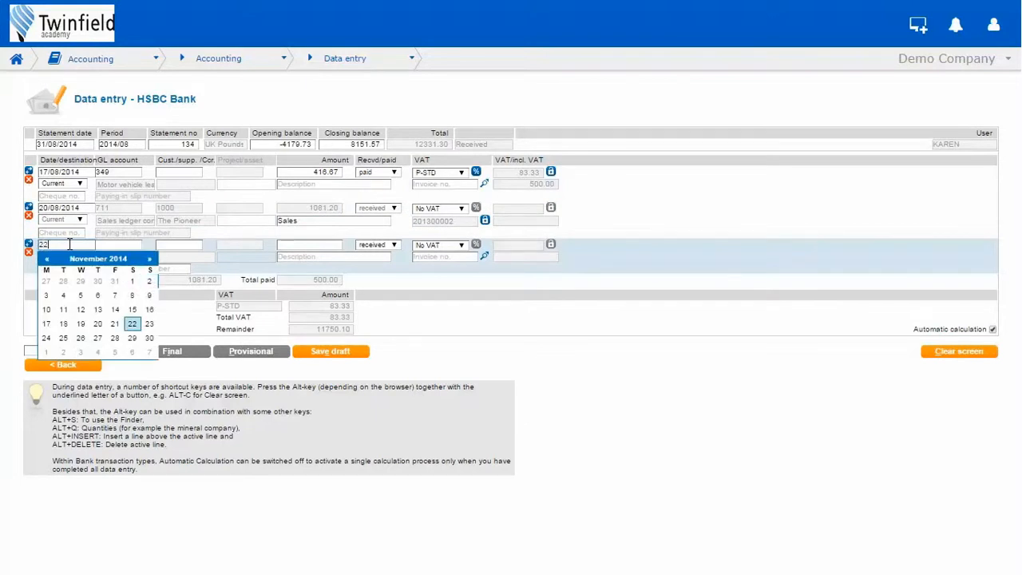
{"action": "type", "text": "08"}
{"action": "key", "text": "Tab"}
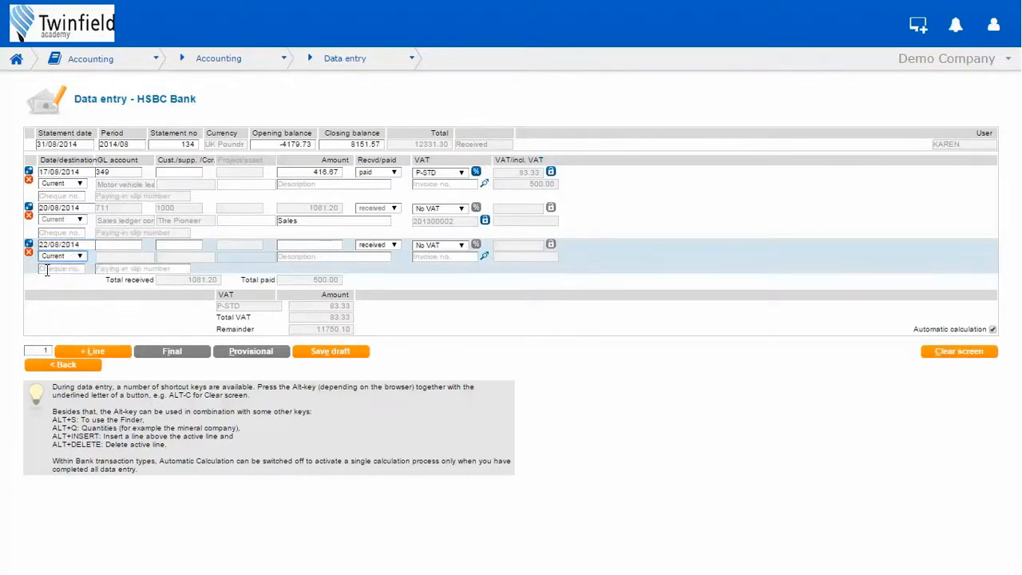
{"action": "left_click", "coordinate": [48, 270]}
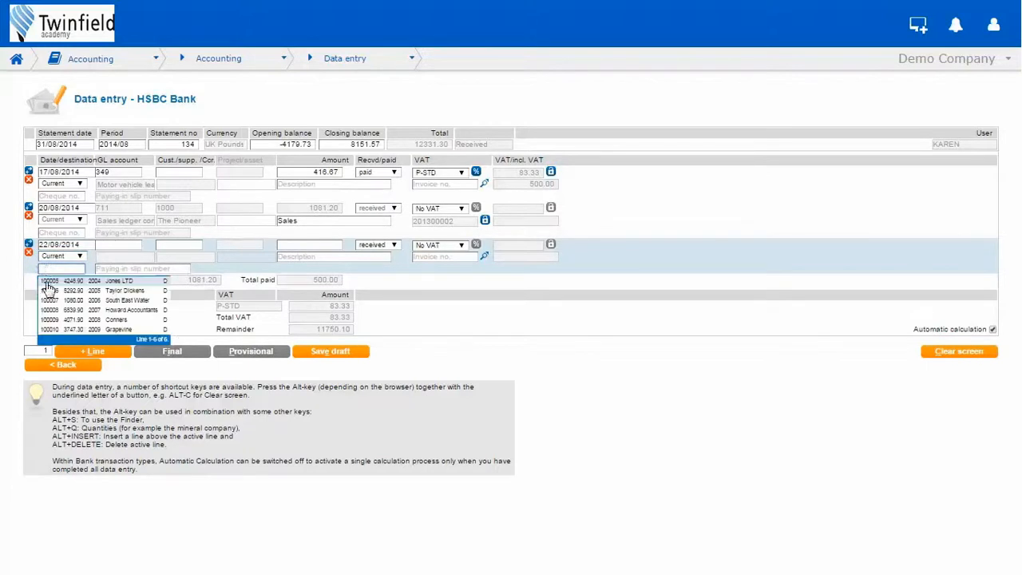
{"action": "left_click", "coordinate": [52, 320]}
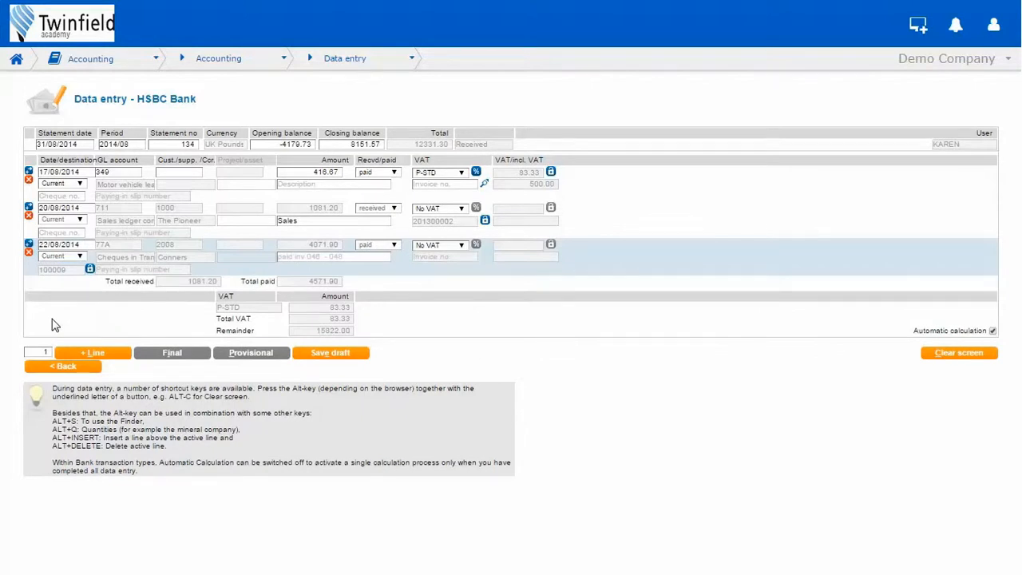
Add a fourth statement line and match it to the paying-in slip for Receipts Little Wallop & The Gap.
{"action": "left_click", "coordinate": [88, 355]}
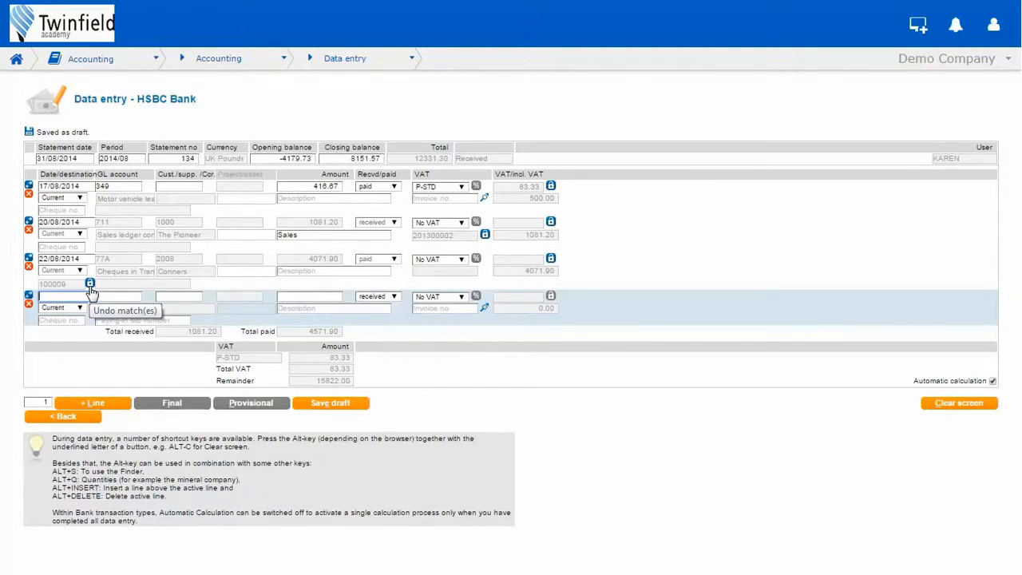
{"action": "left_click", "coordinate": [141, 319]}
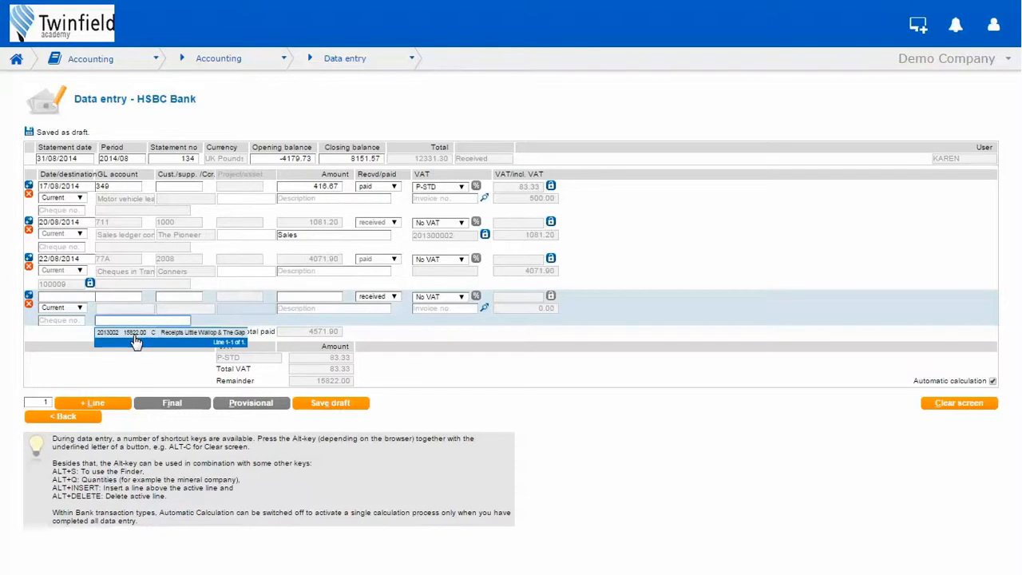
{"action": "left_click", "coordinate": [134, 333]}
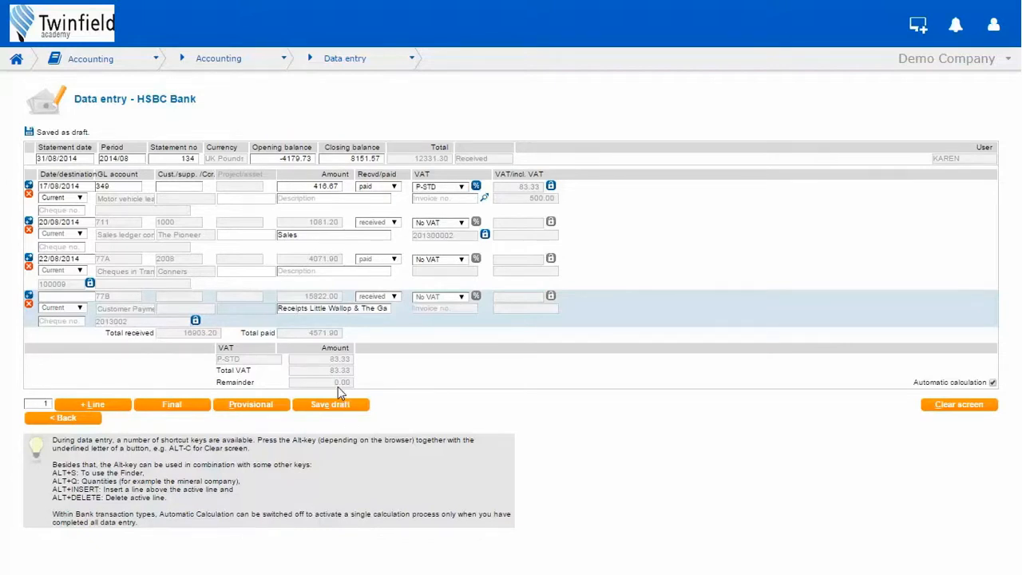
{"action": "left_click", "coordinate": [338, 391]}
{"action": "left_click", "coordinate": [338, 391]}
Describe the leasing line as "Motor Leasing to 31-08-14" and try to save the statement as provisional.
{"action": "left_click", "coordinate": [309, 199]}
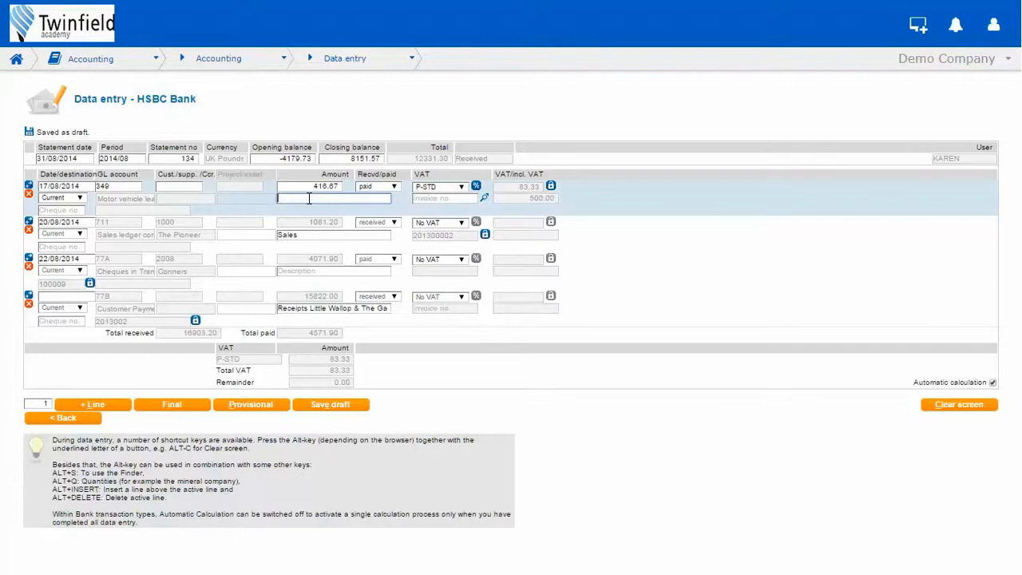
{"action": "type", "text": "Motor Leasing to 31-08-14"}
{"action": "left_click", "coordinate": [240, 405]}
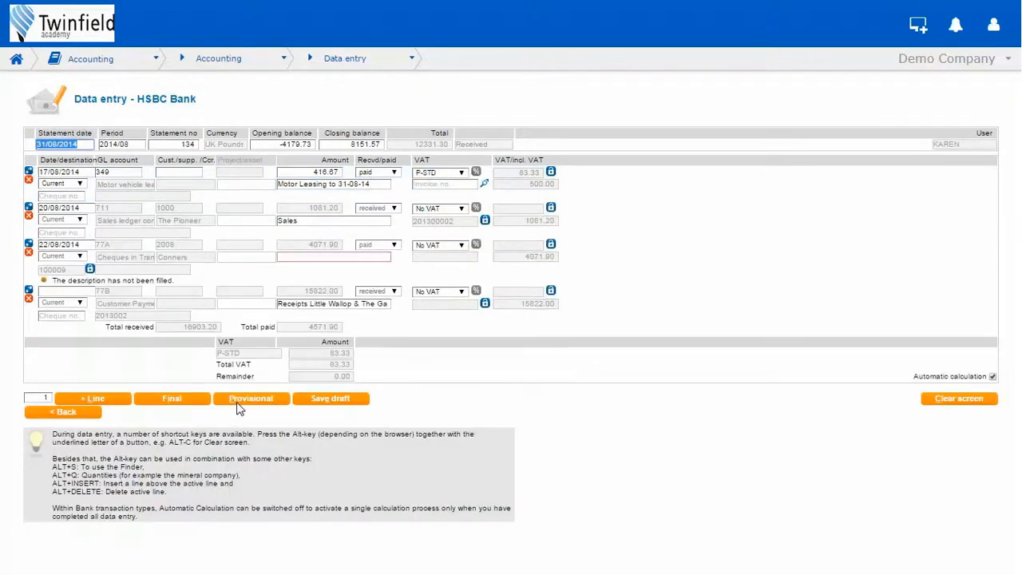
Enter "cheque" as the description of the Conners payment line.
{"action": "left_click", "coordinate": [313, 257]}
{"action": "type", "text": "Ins"}
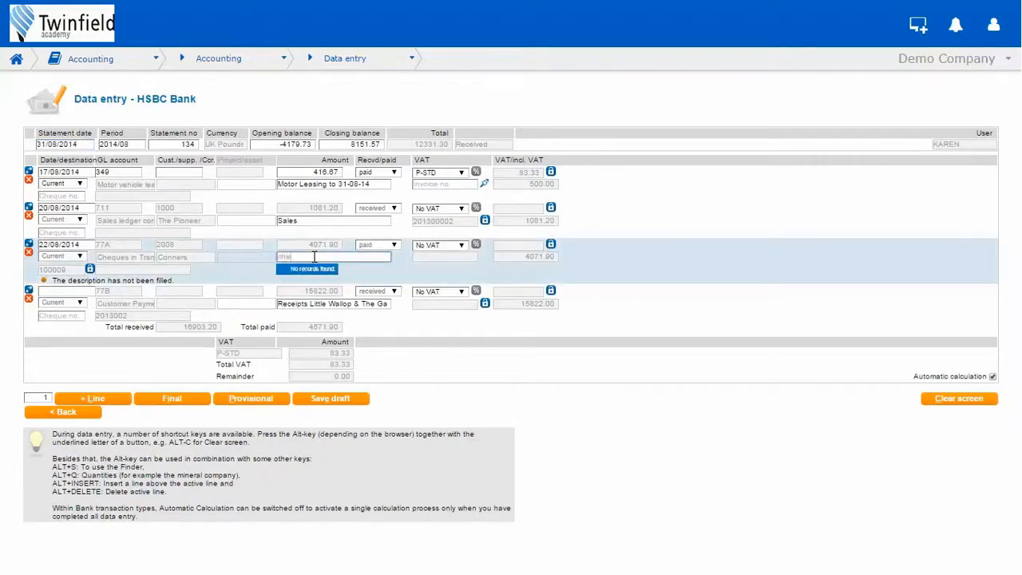
{"action": "type", "text": "que"}
Save the bank statement as a provisional transaction and return to the home page.
{"action": "left_click", "coordinate": [252, 399]}
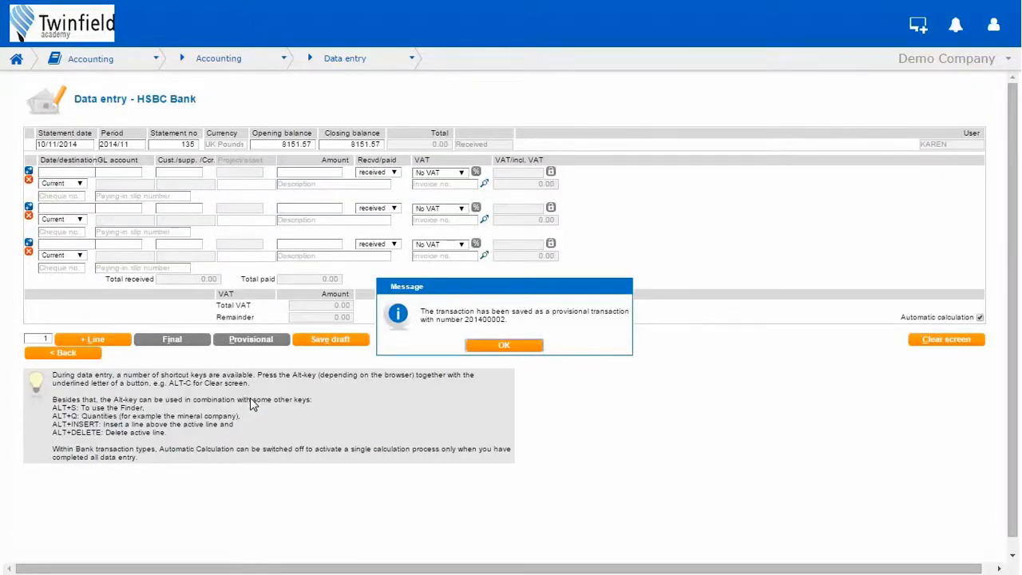
{"action": "left_click", "coordinate": [504, 345]}
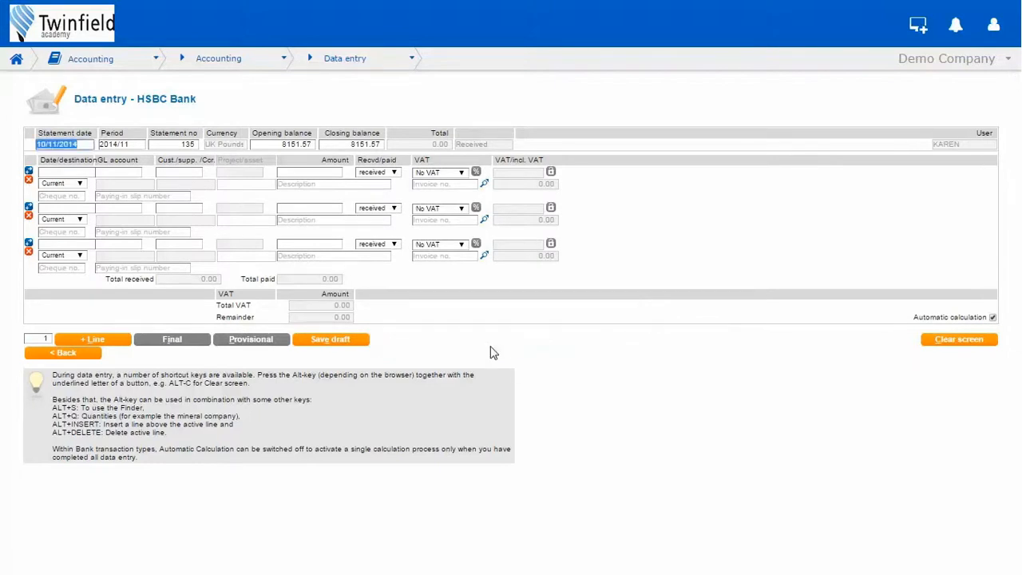
{"action": "left_click", "coordinate": [17, 61]}
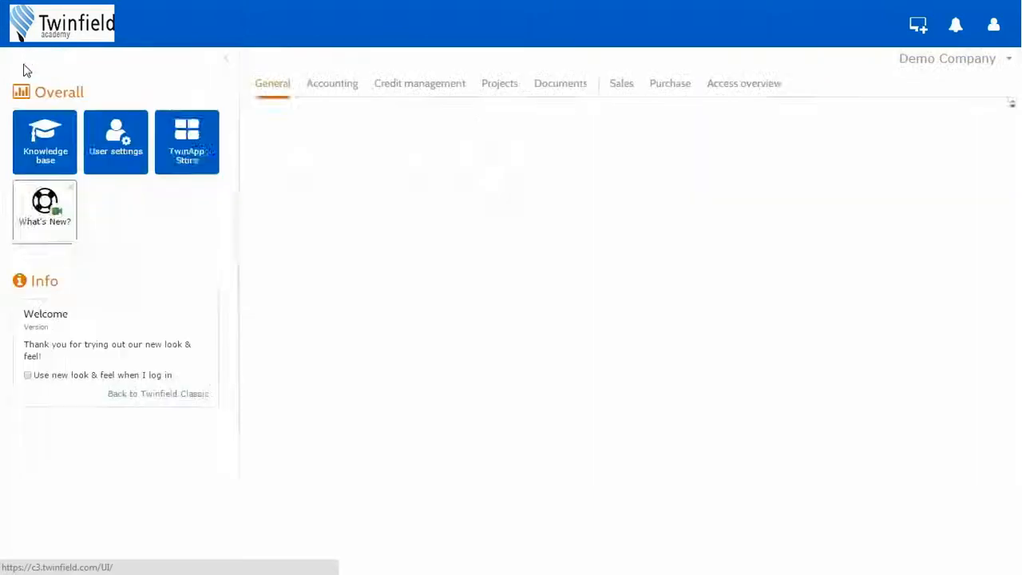